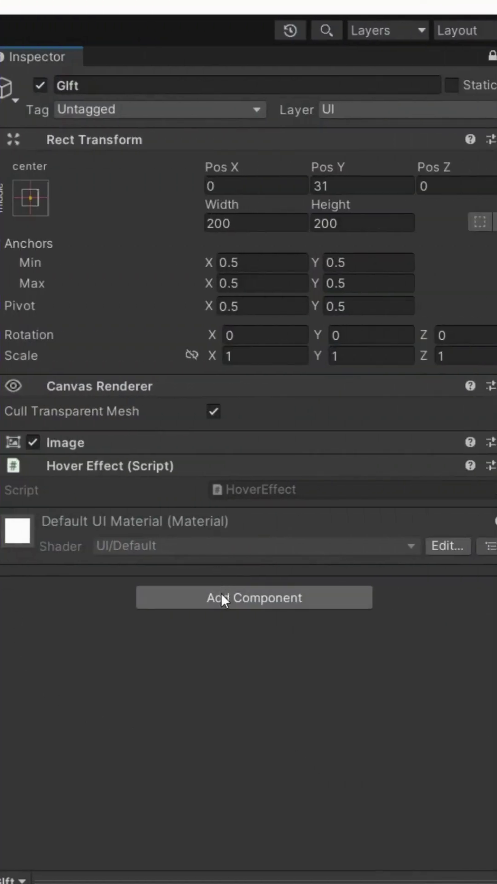
# Step: Add an Event Trigger to Gift whose Pointer Enter calls HoverEffect.OnHoverEnterEffect with Gift as argument
pyautogui.click(221, 592)
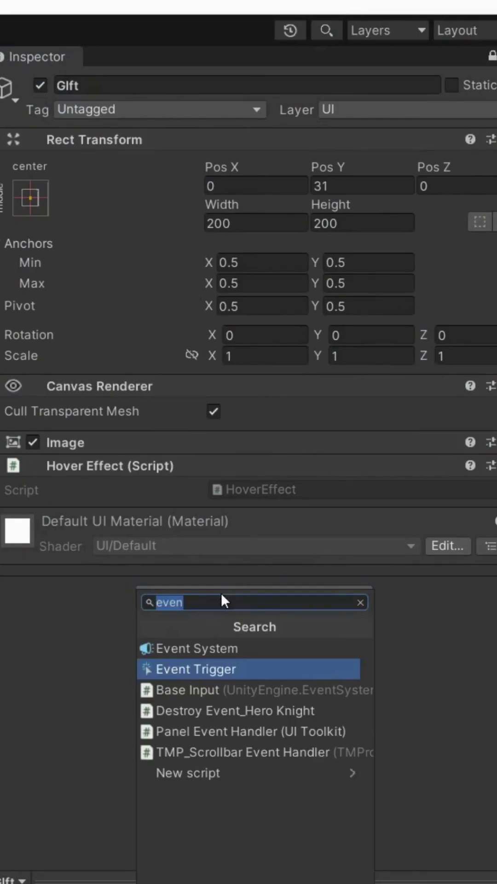
pyautogui.press('Return')
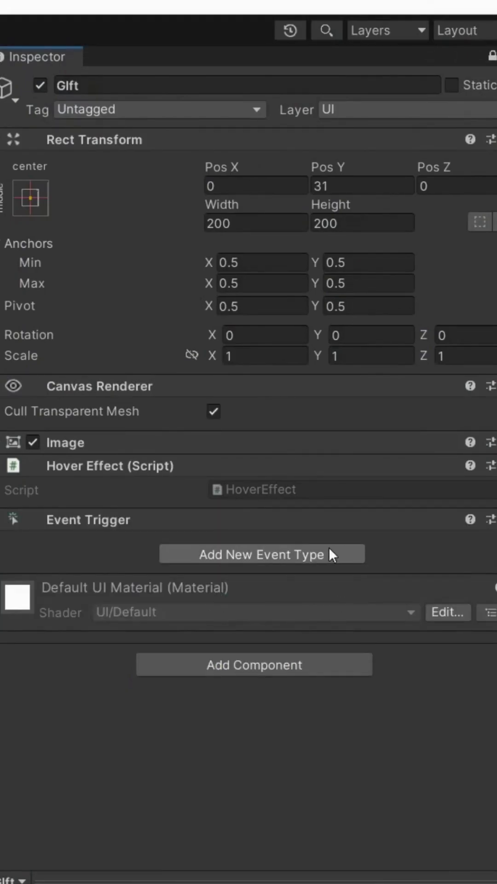
pyautogui.click(326, 554)
pyautogui.click(440, 189)
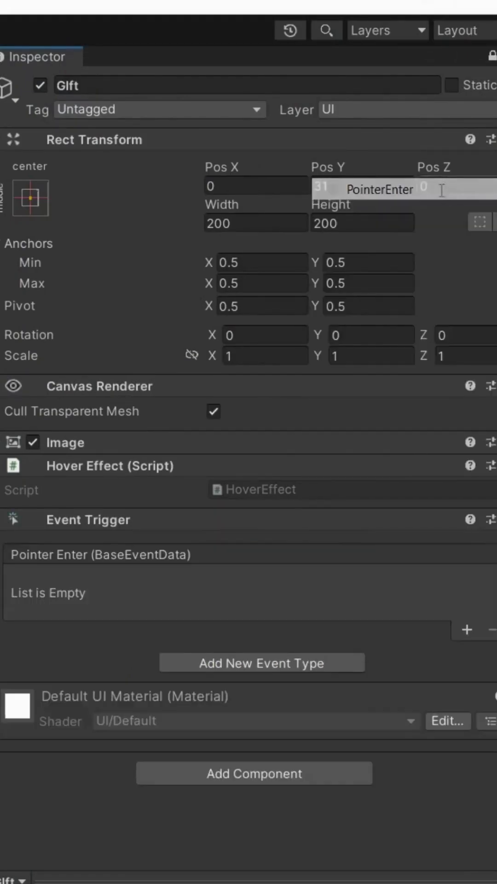
pyautogui.click(469, 632)
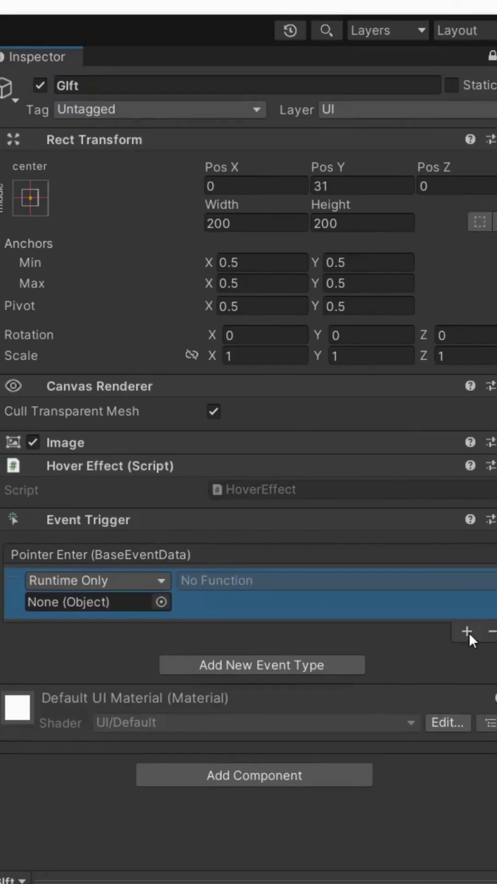
pyautogui.moveTo(166, 465); pyautogui.dragTo(87, 604)
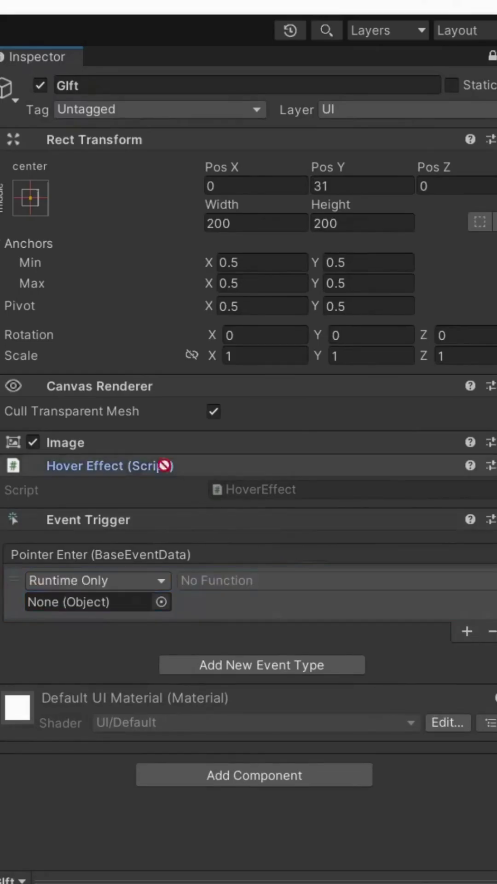
pyautogui.click(243, 580)
pyautogui.click(80, 614)
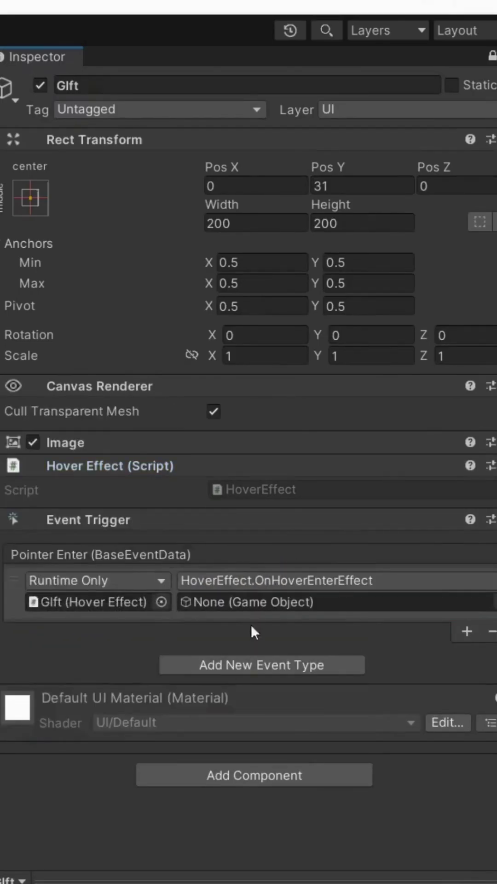
pyautogui.moveTo(173, 567); pyautogui.dragTo(235, 602)
# Step: Add a Pointer Exit event that calls HoverEffect.OnHoverExitEffect
pyautogui.click(289, 667)
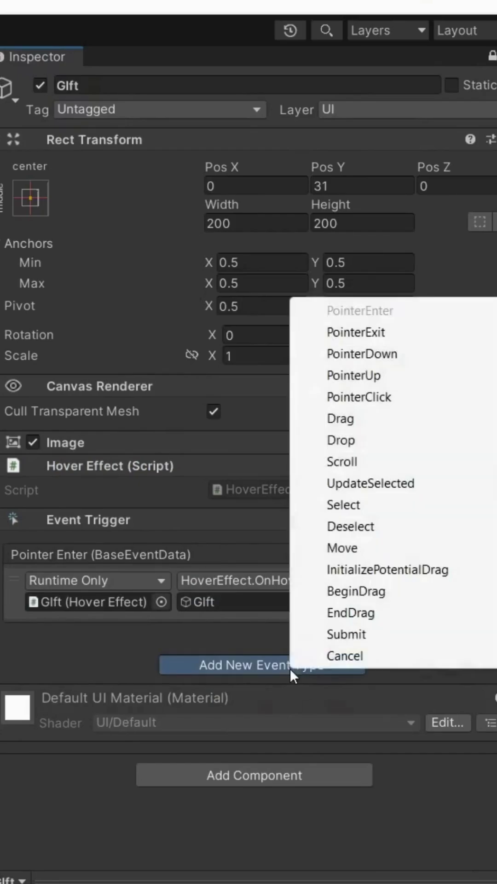
pyautogui.click(407, 336)
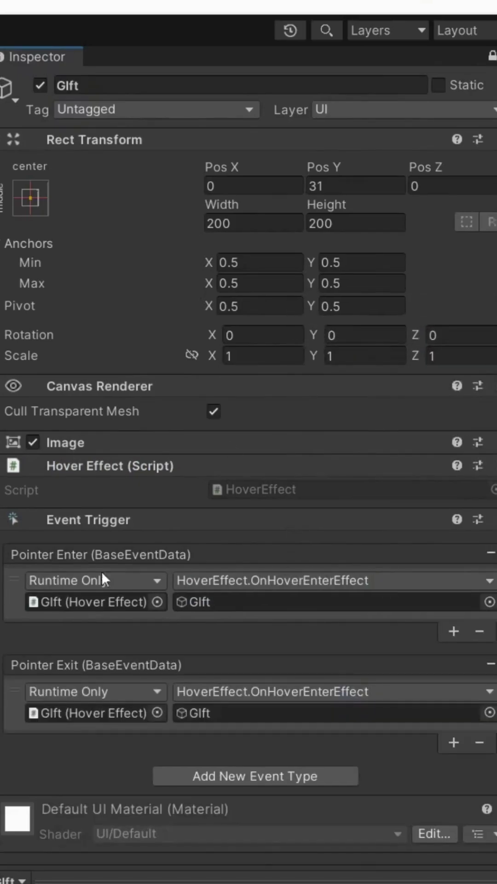
pyautogui.click(262, 693)
pyautogui.click(98, 754)
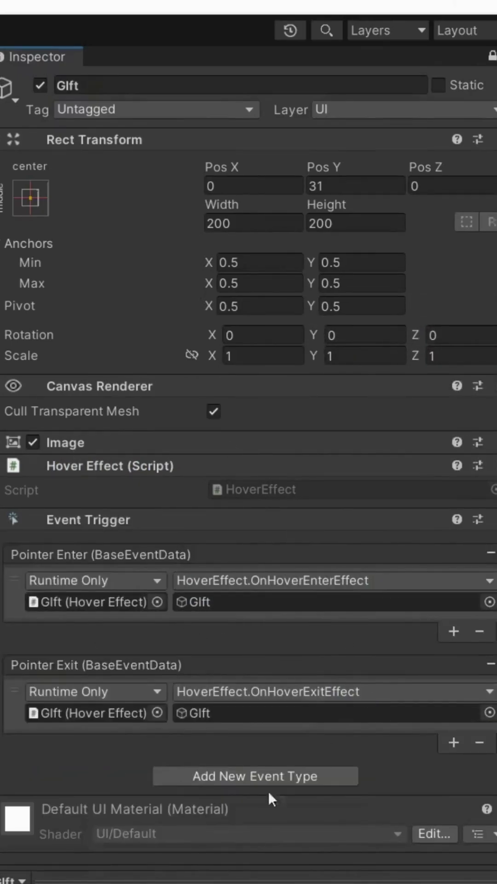